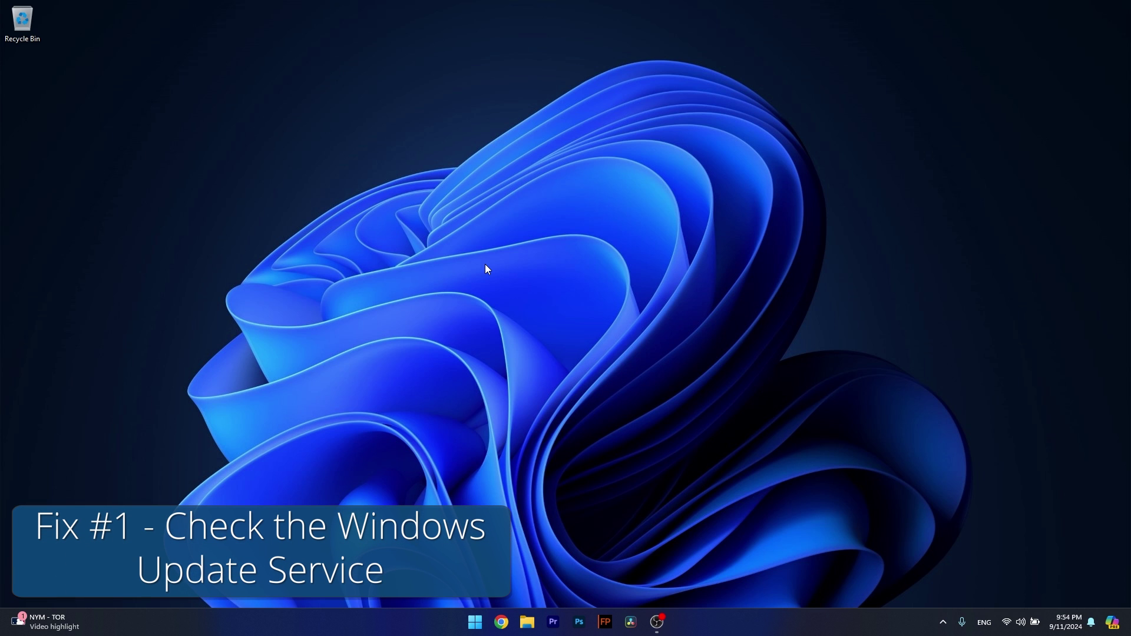
Open the Services console from a Start search for 'services' and scroll down to Windows Update
click(474, 621)
text(services)
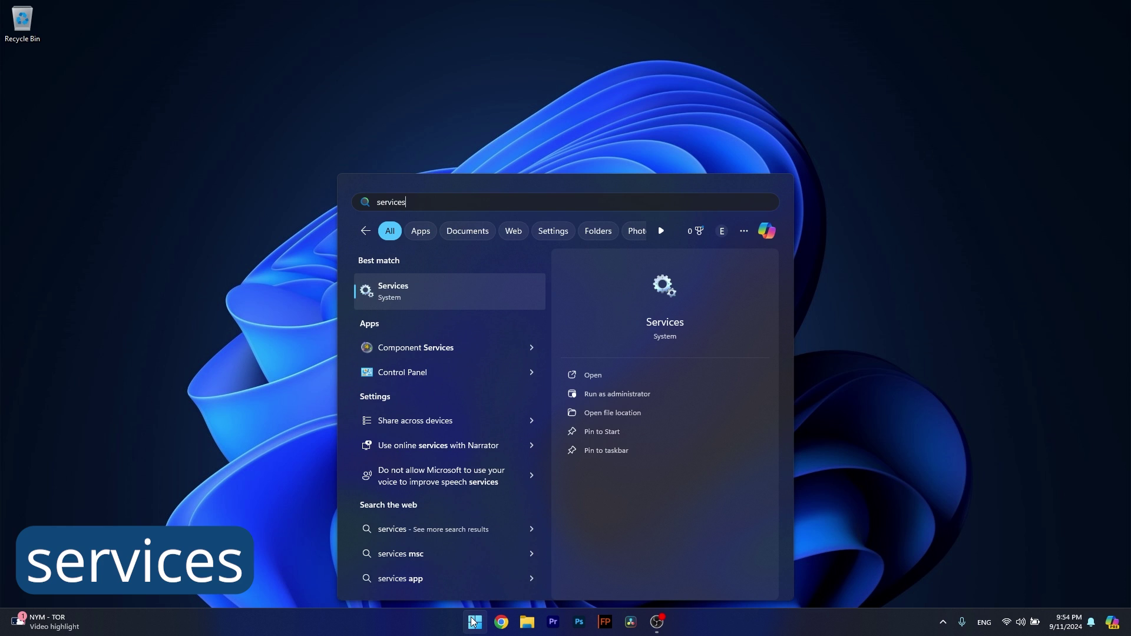
click(415, 291)
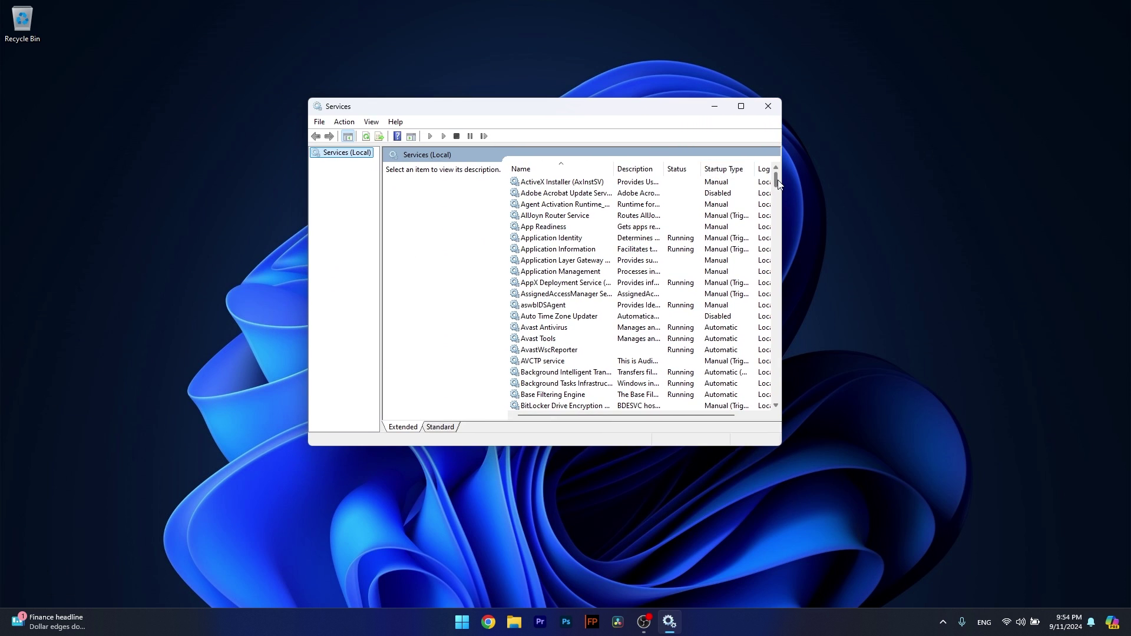
drag(776, 180, 787, 393)
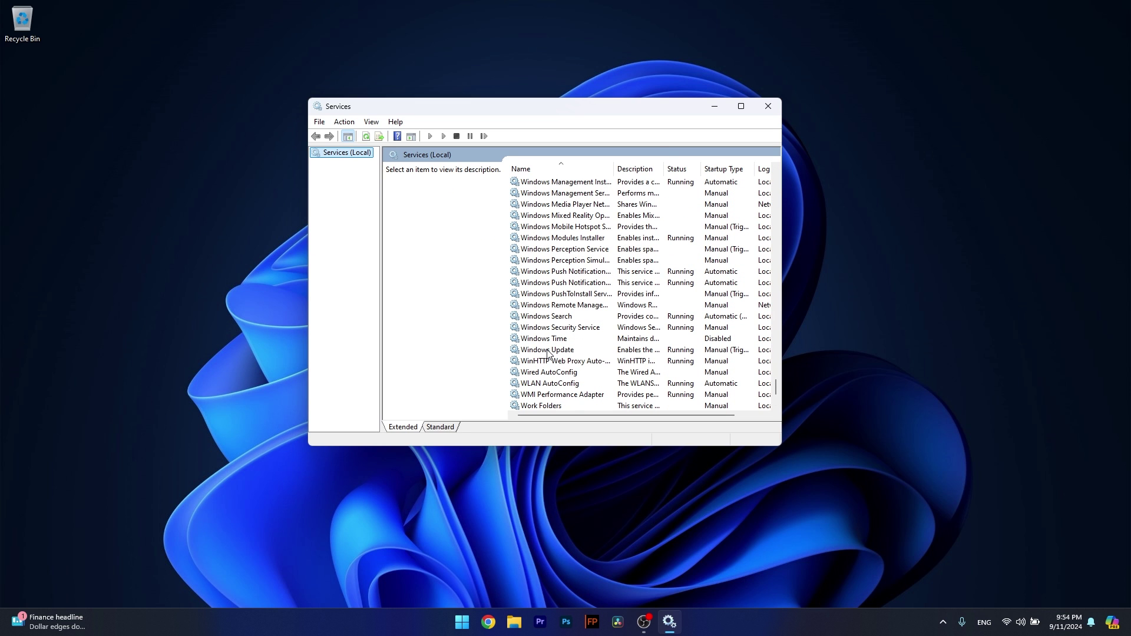
Change the Windows Update service's startup type to Automatic, apply it, and close Services
double_click(548, 350)
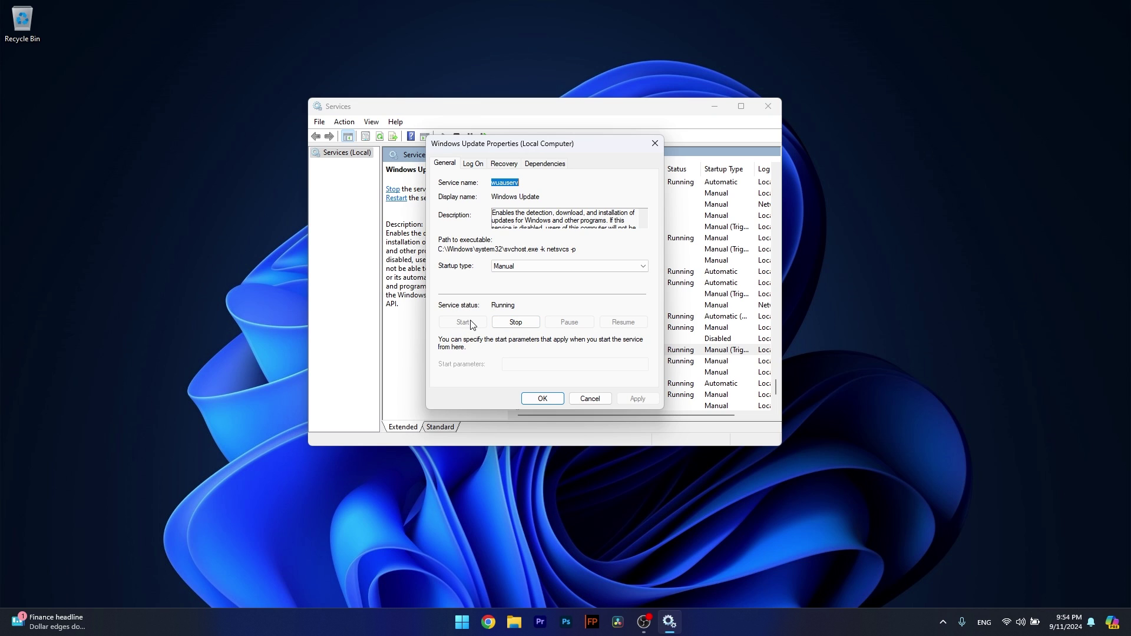
click(546, 271)
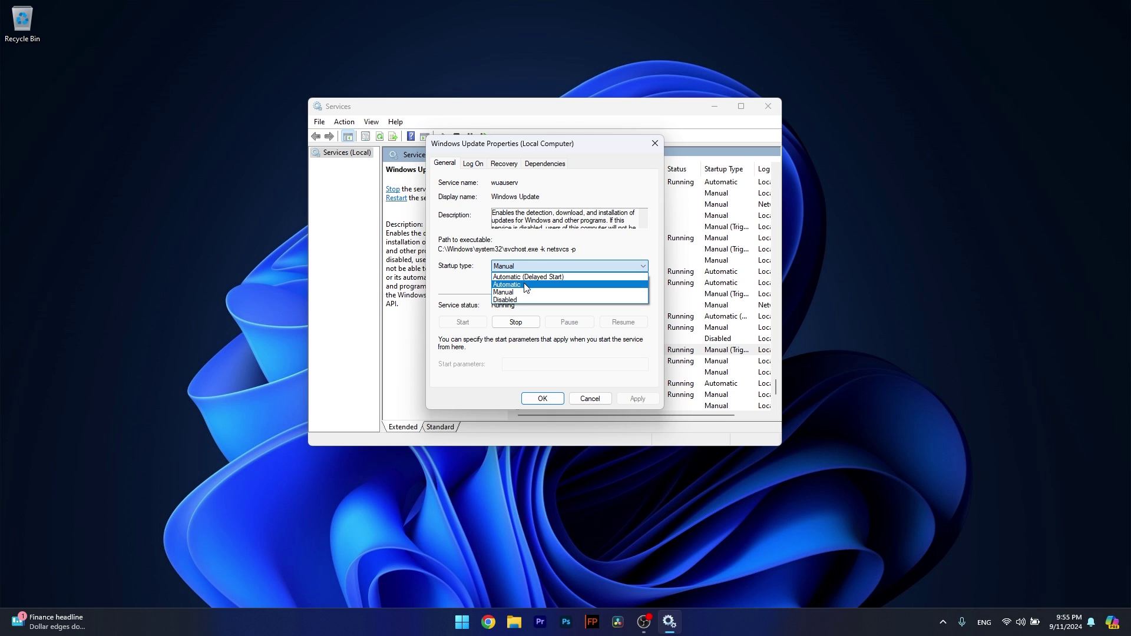
click(523, 285)
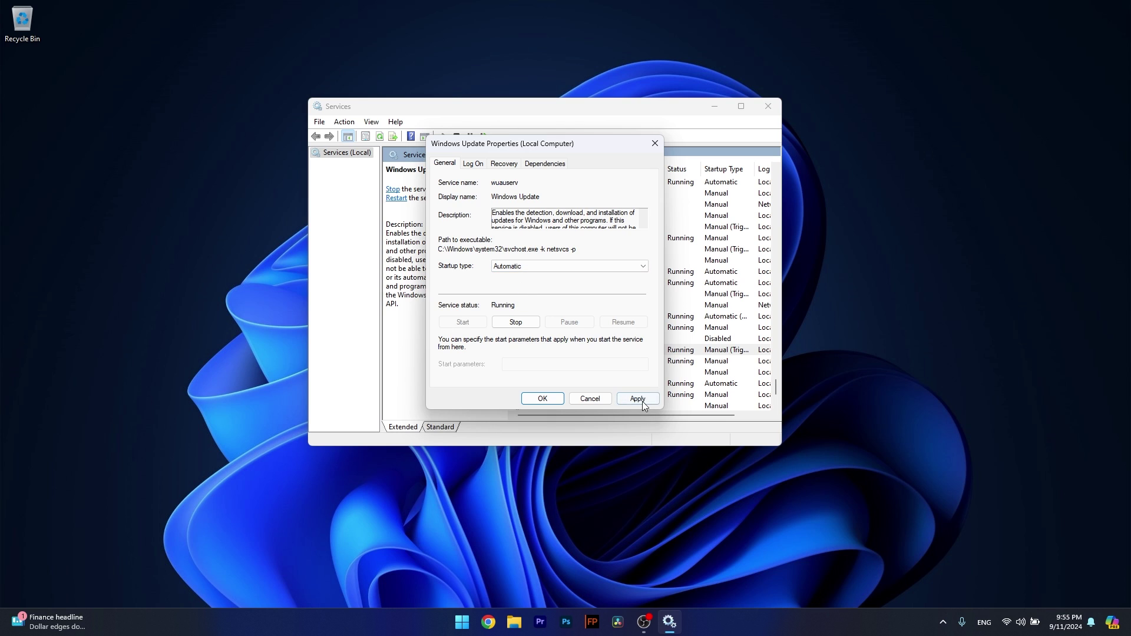
click(589, 398)
click(769, 106)
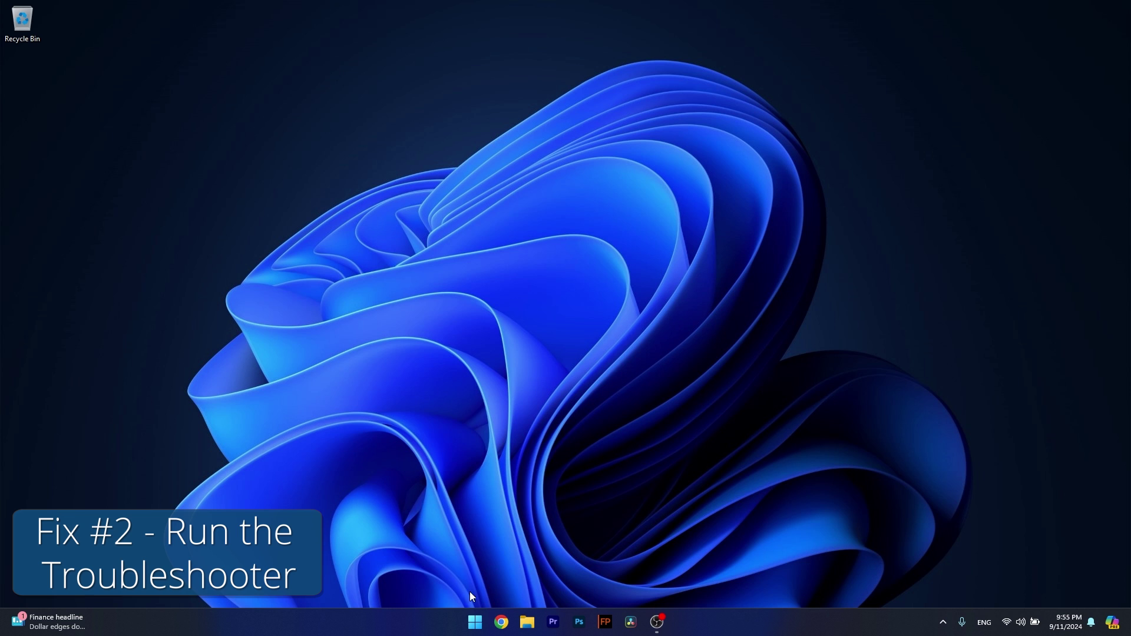
Go to Settings > System > Troubleshoot > Other troubleshooters
click(475, 621)
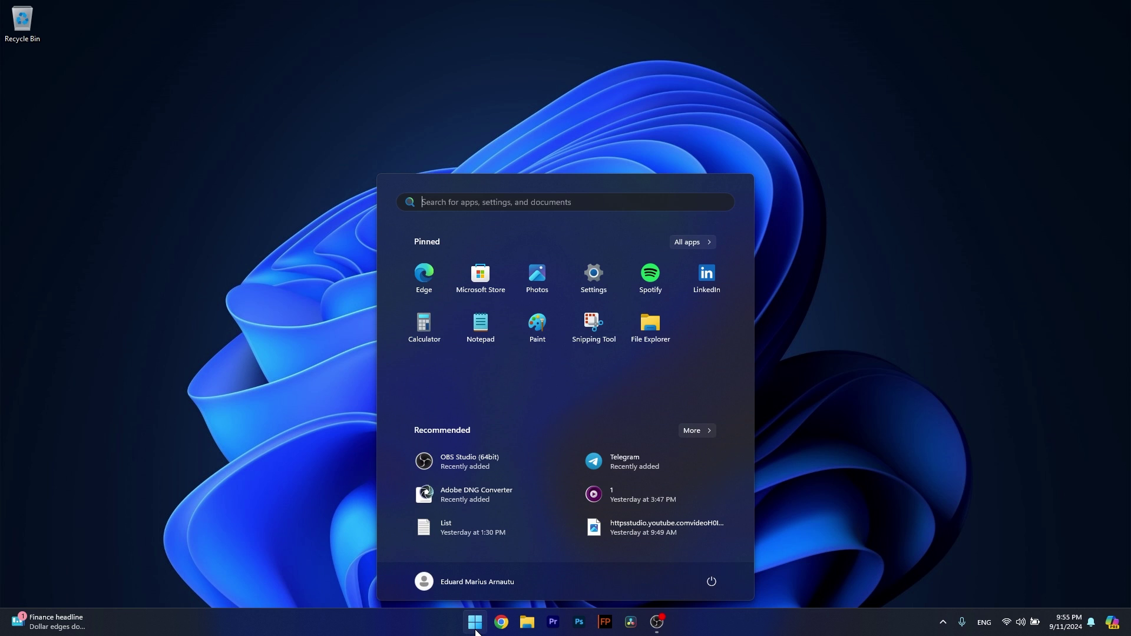
click(594, 277)
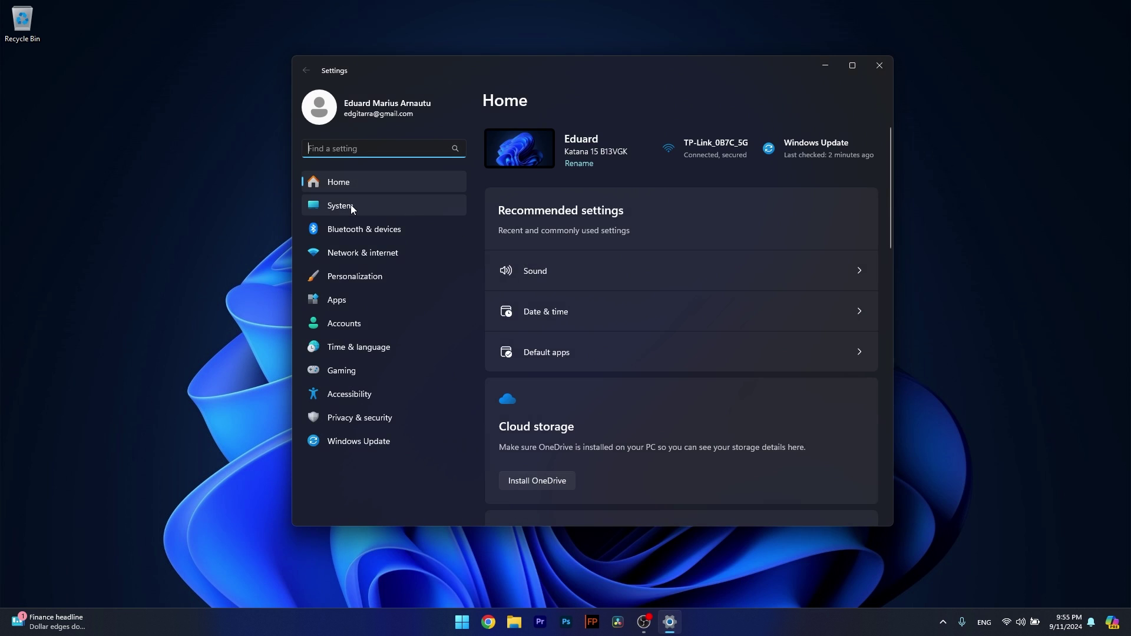
click(351, 205)
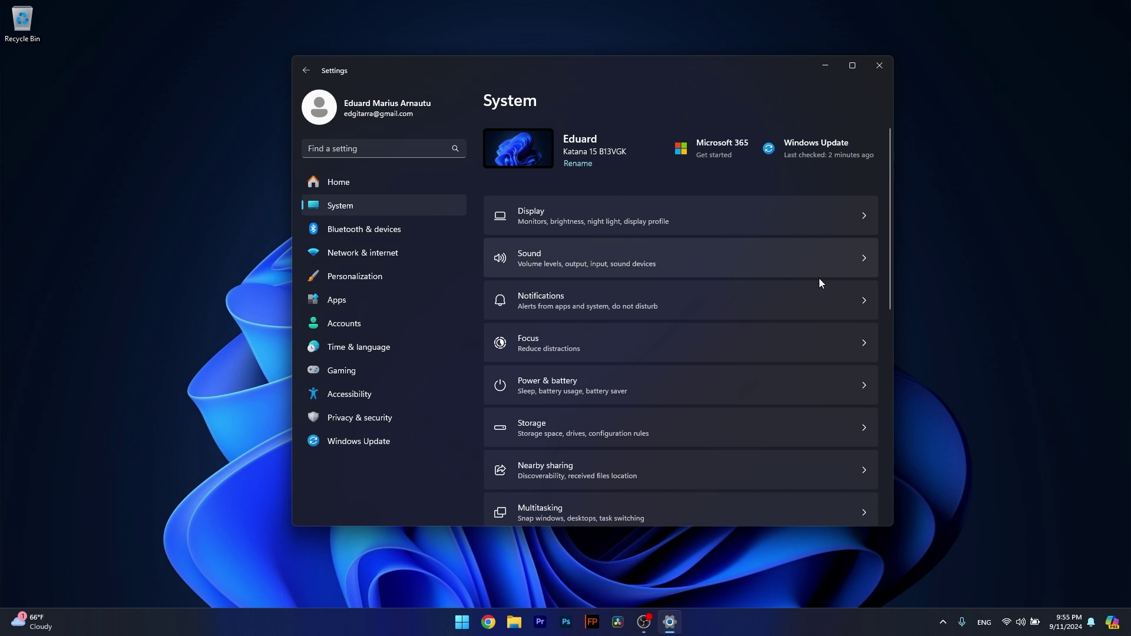
drag(889, 249, 895, 379)
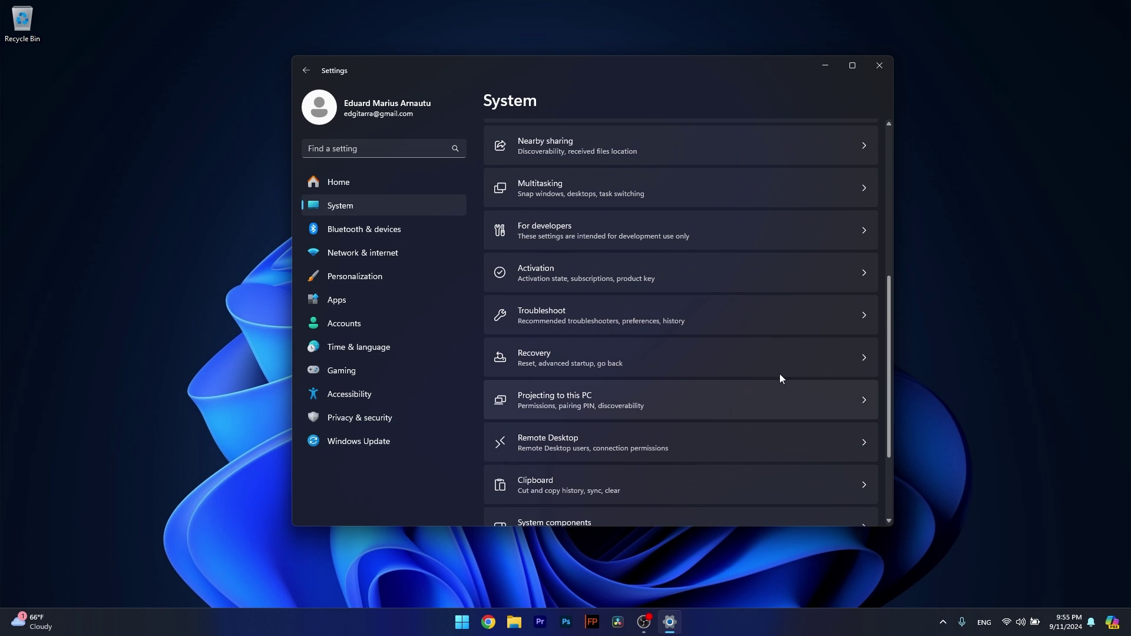
click(755, 319)
click(758, 328)
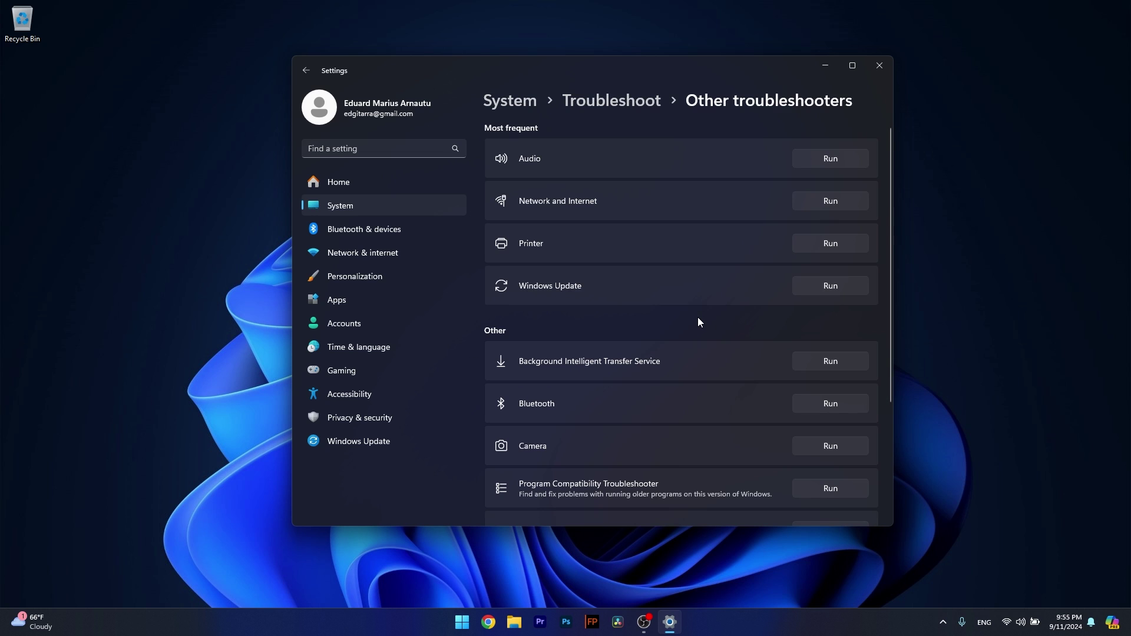
Run the Windows Update troubleshooter, then close it and the Settings window
click(832, 286)
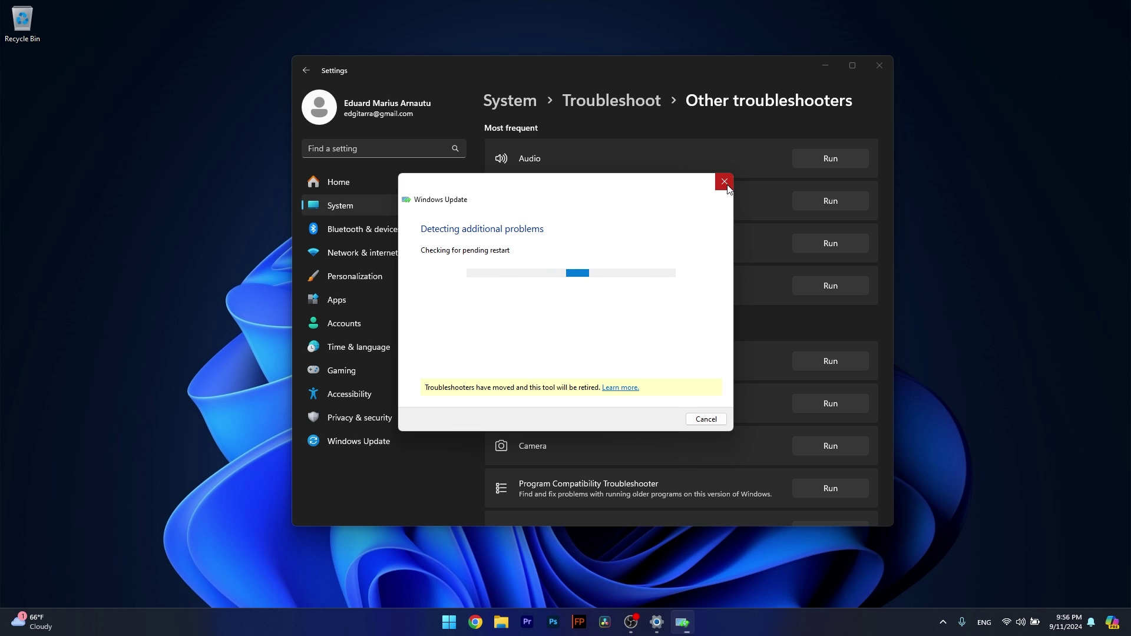
click(725, 181)
click(879, 65)
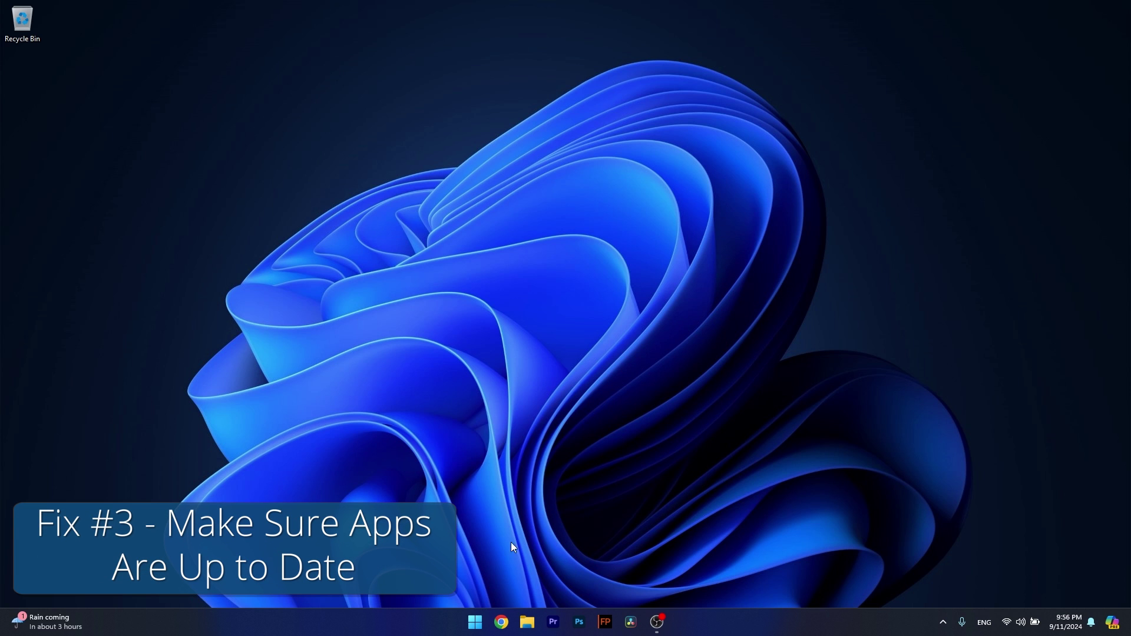
Open Microsoft Store's Library > Updates & downloads, look through the app updates, then close the Store
click(471, 618)
text(store)
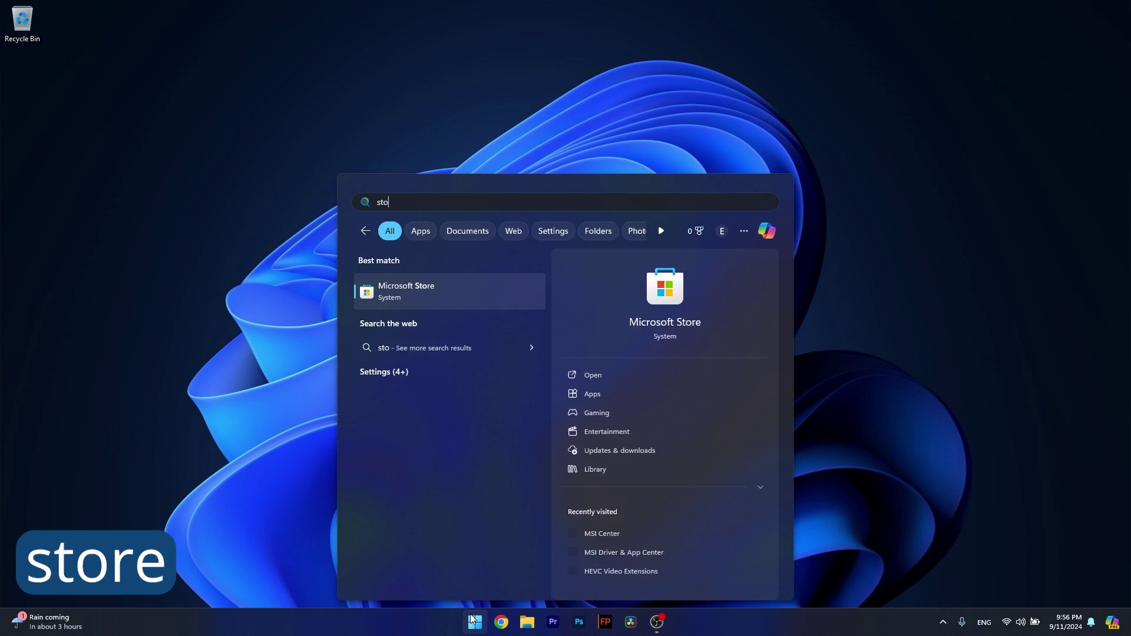
click(395, 290)
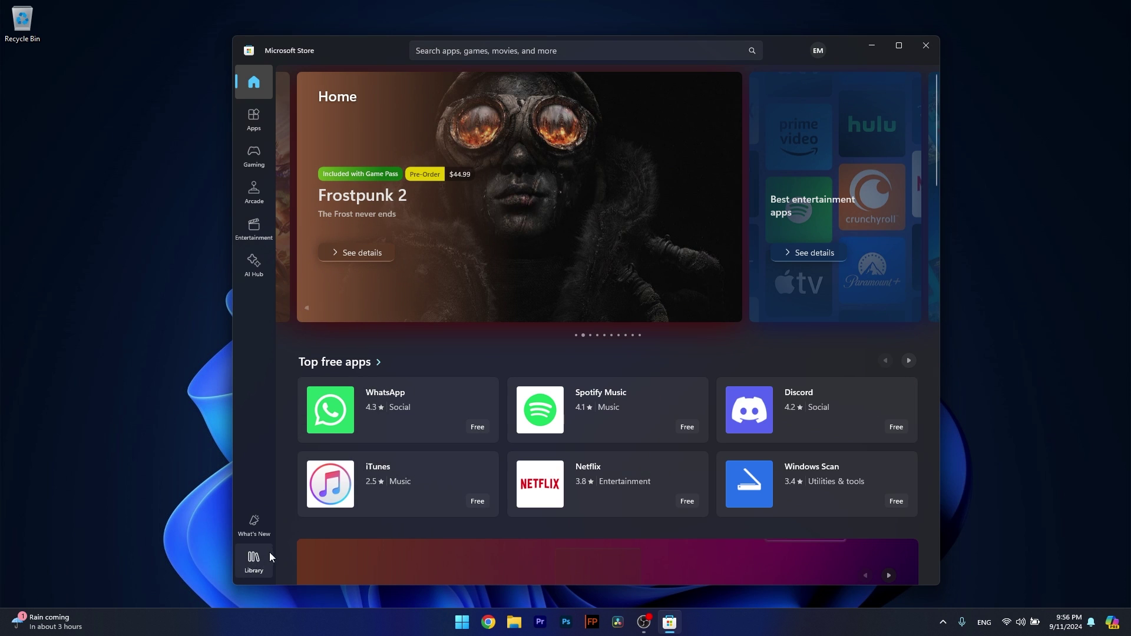
click(251, 572)
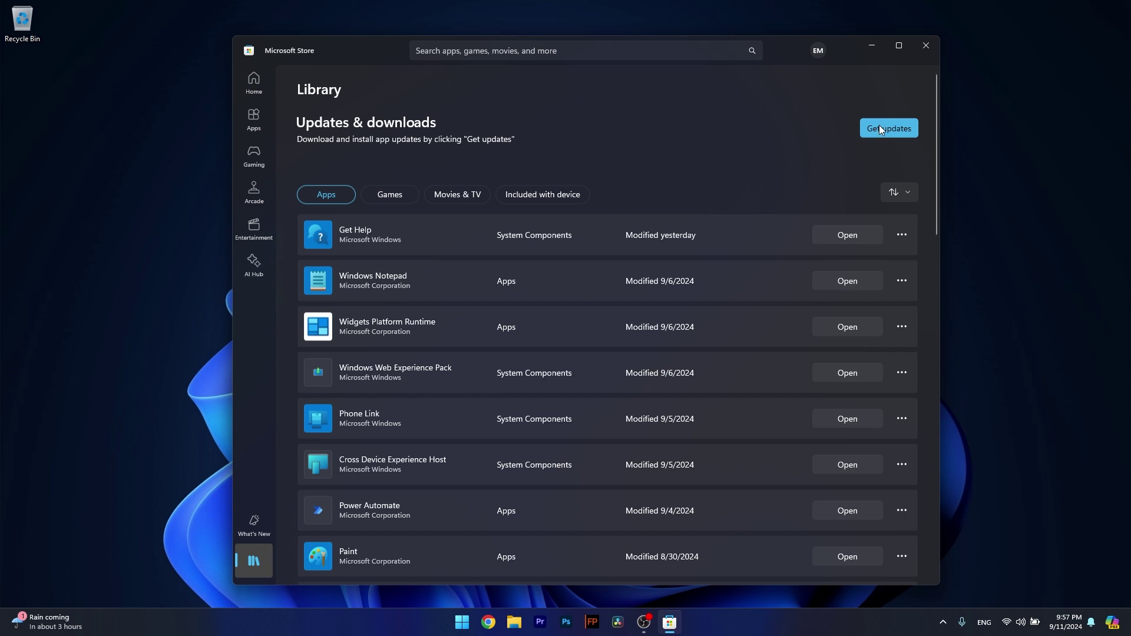
scroll(819, 176, down, 15)
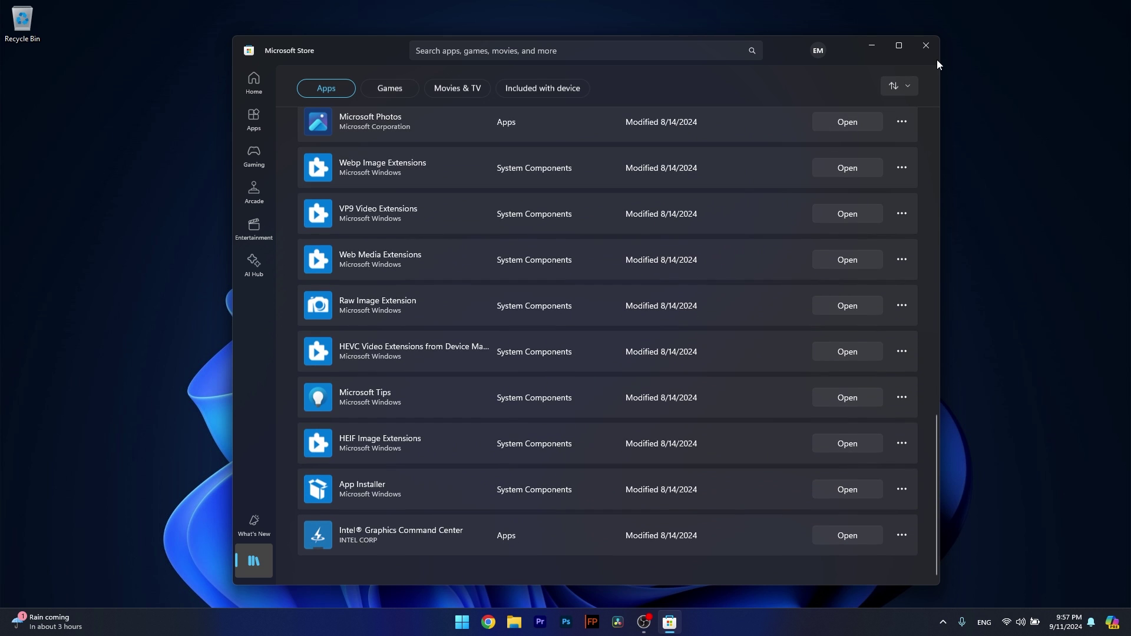
scroll(865, 246, up, 10)
scroll(860, 243, up, 6)
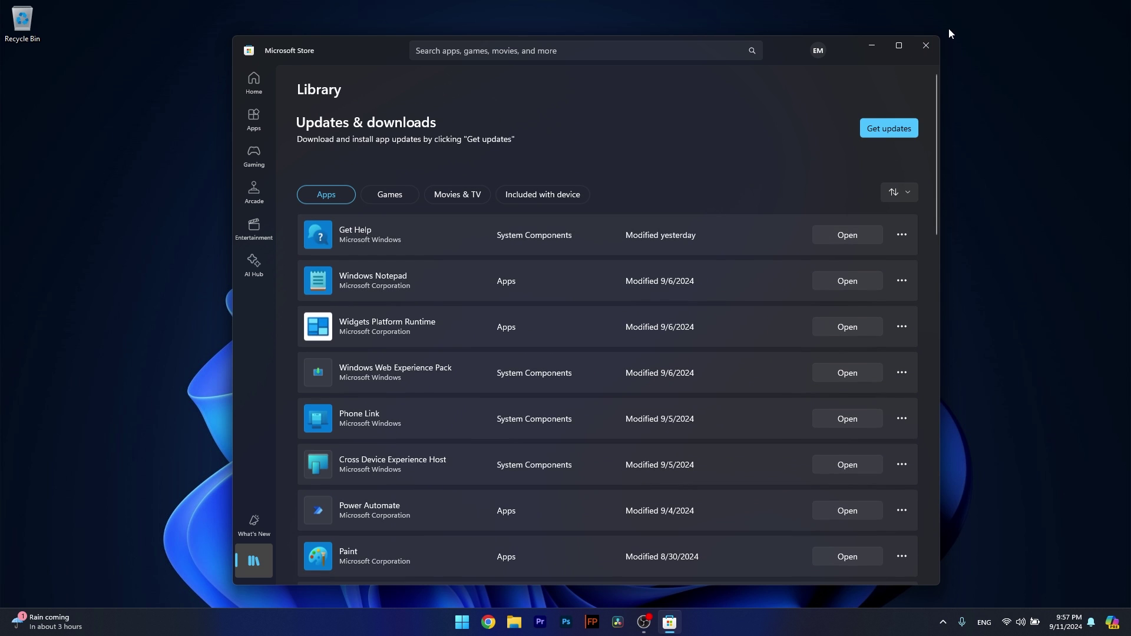
click(926, 46)
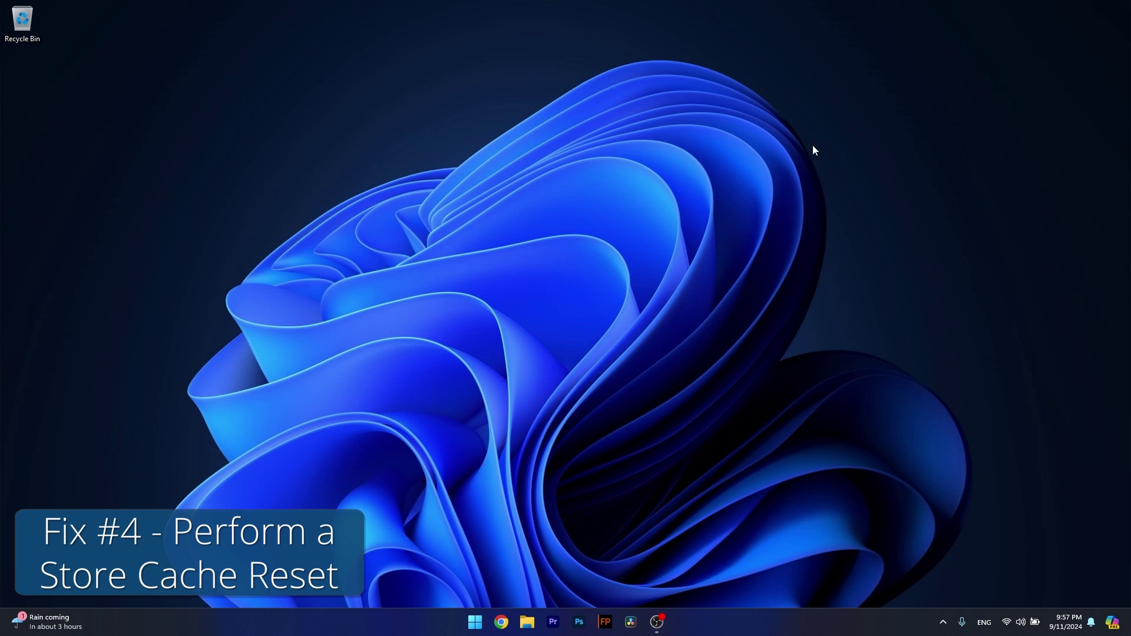
Enter wsreset.exe in an administrator Command Prompt, then close the window
key(super)
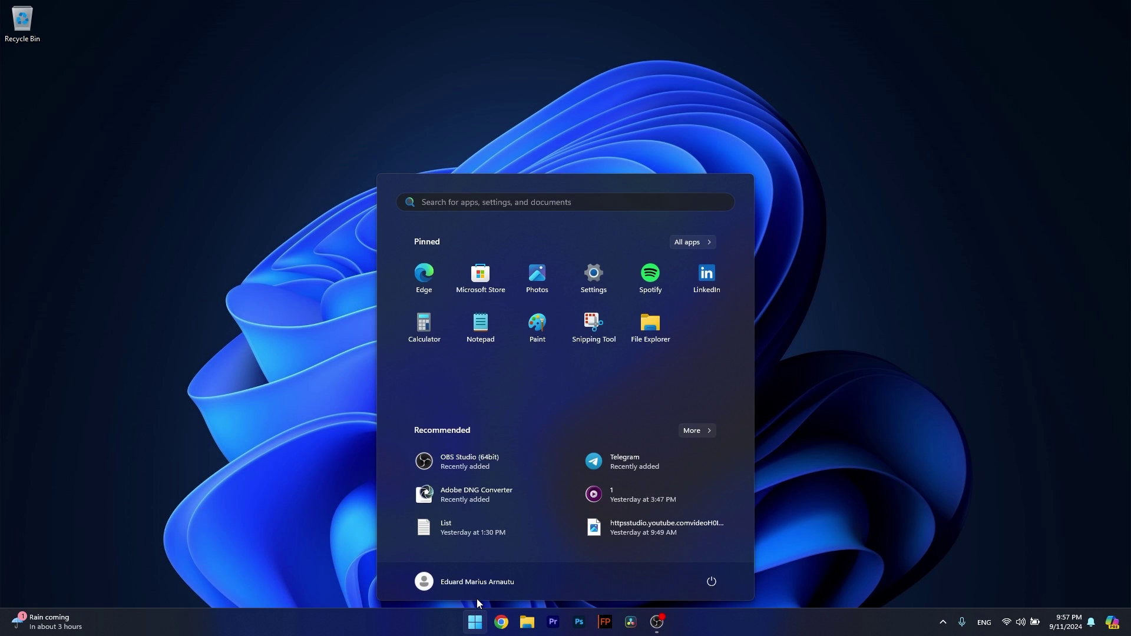
text(cmd)
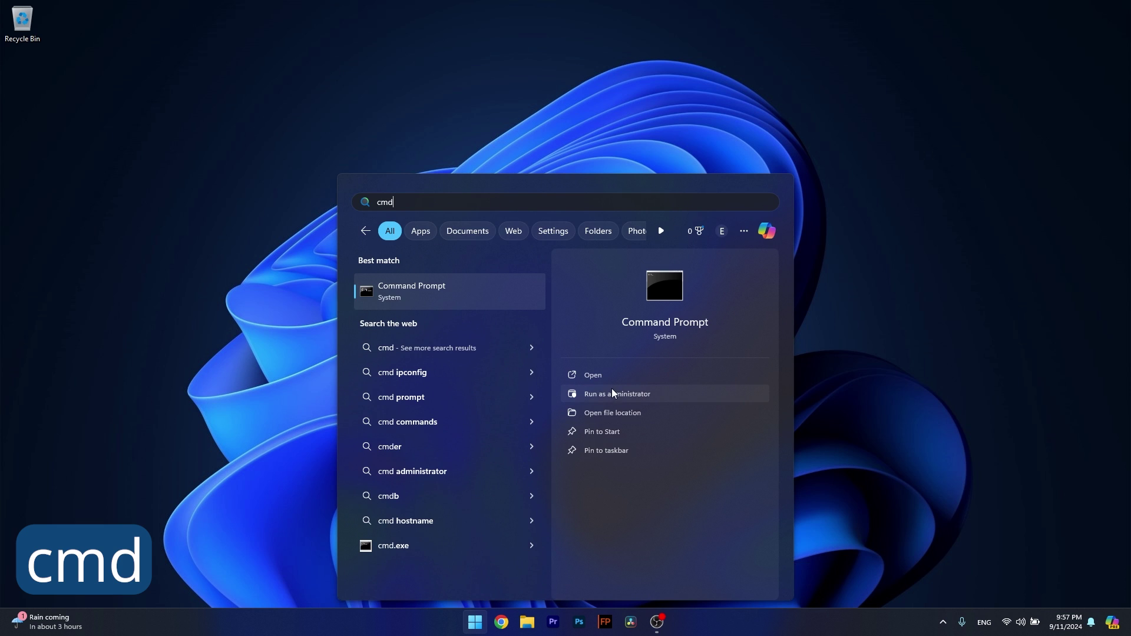
click(643, 396)
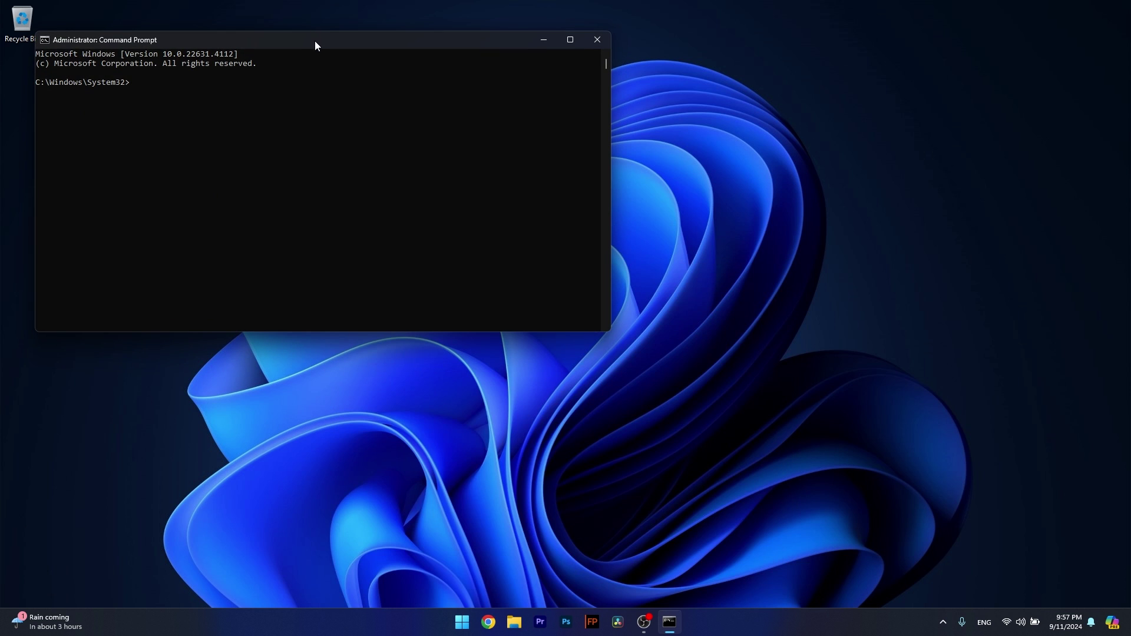
drag(316, 43, 564, 112)
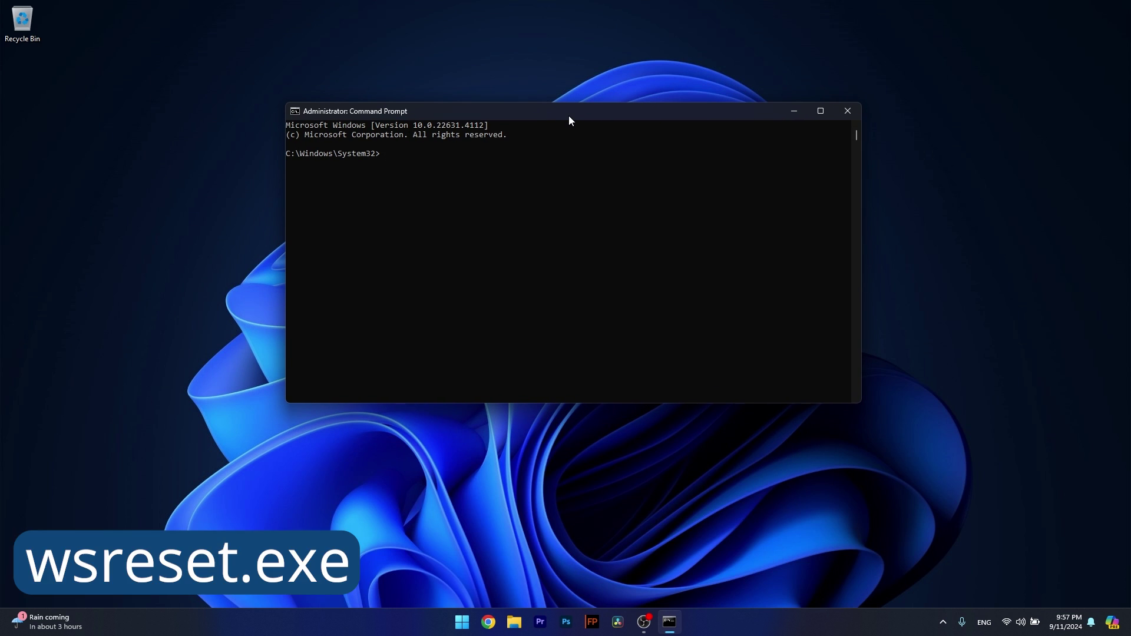
text(wsreset.exe)
click(846, 111)
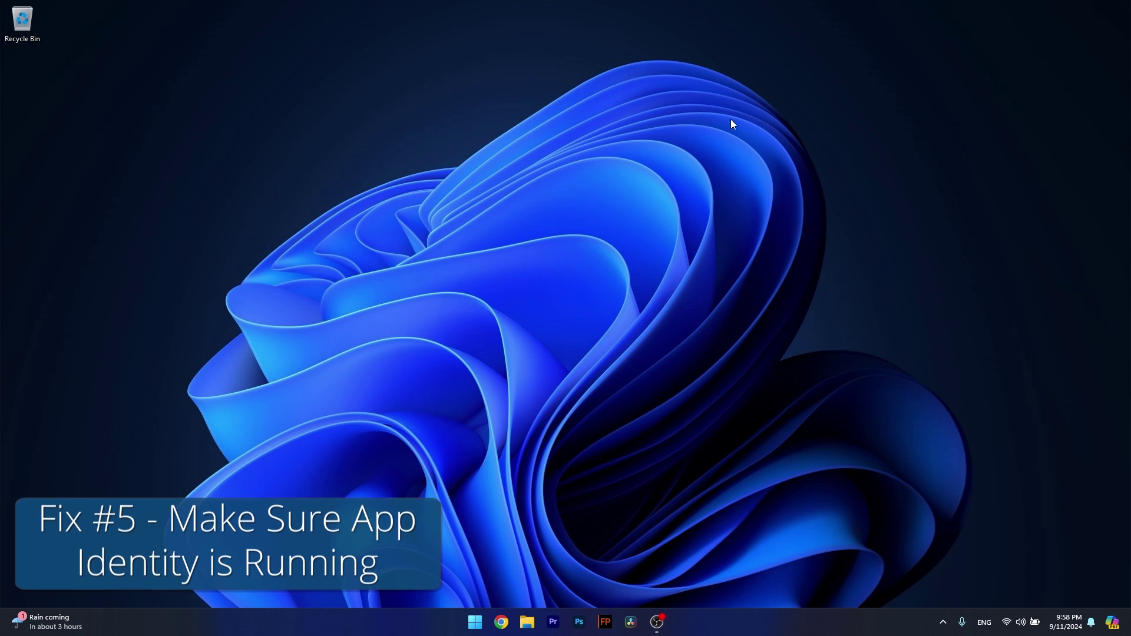
Open the Services console again from a Start search for 'services'
click(476, 624)
text(services)
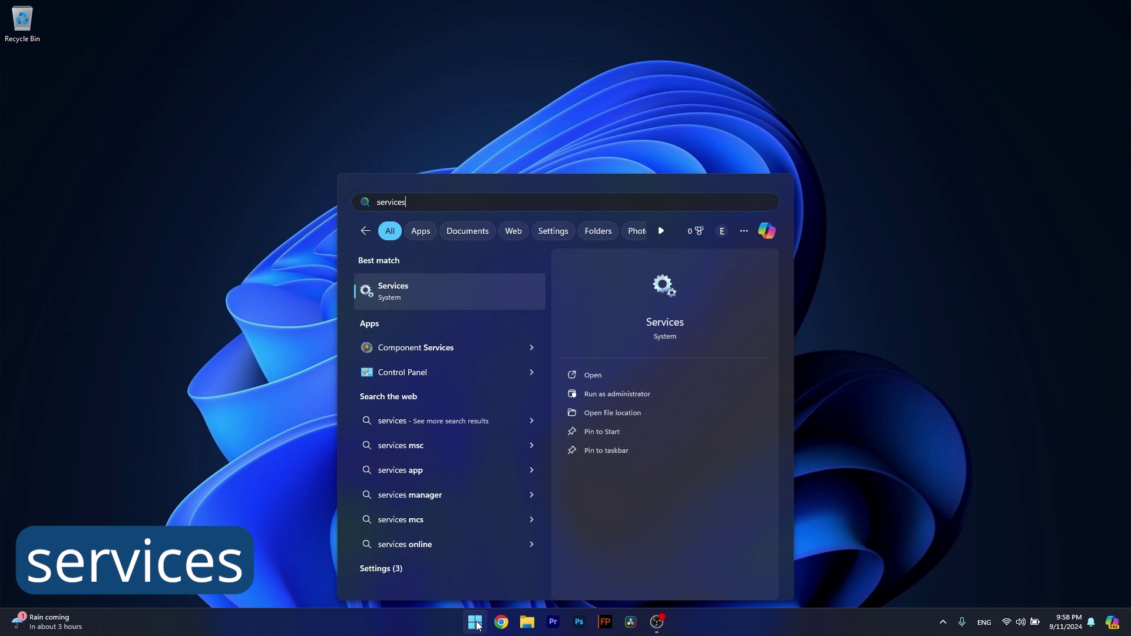
click(430, 302)
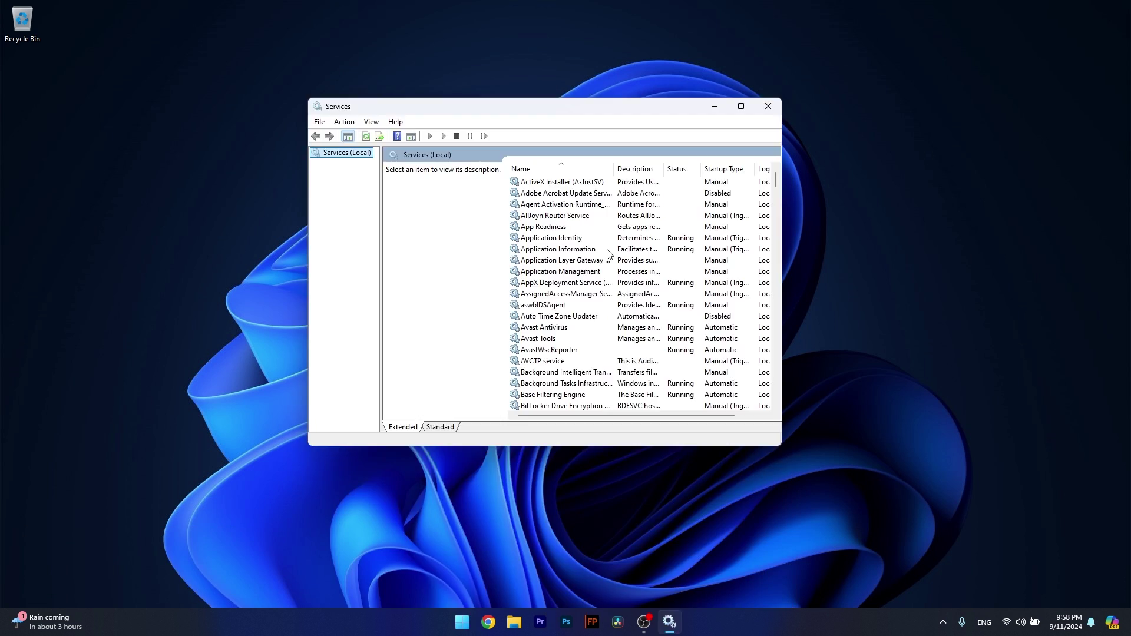
Check Application Identity's properties, keep its startup type Manual, click OK, and close Services
double_click(564, 240)
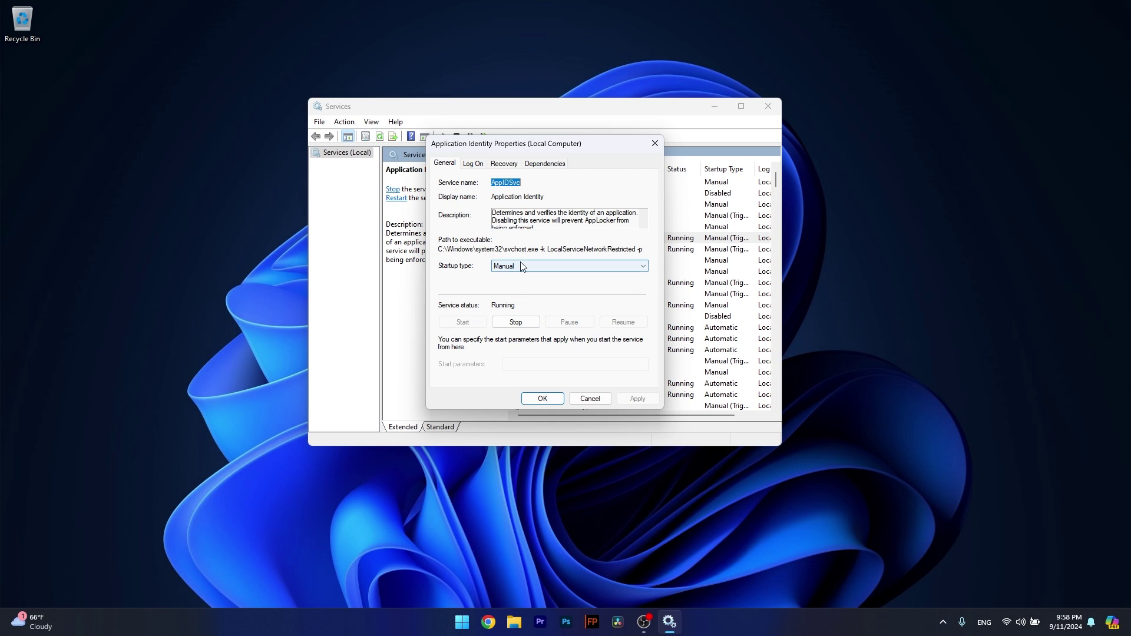
click(537, 267)
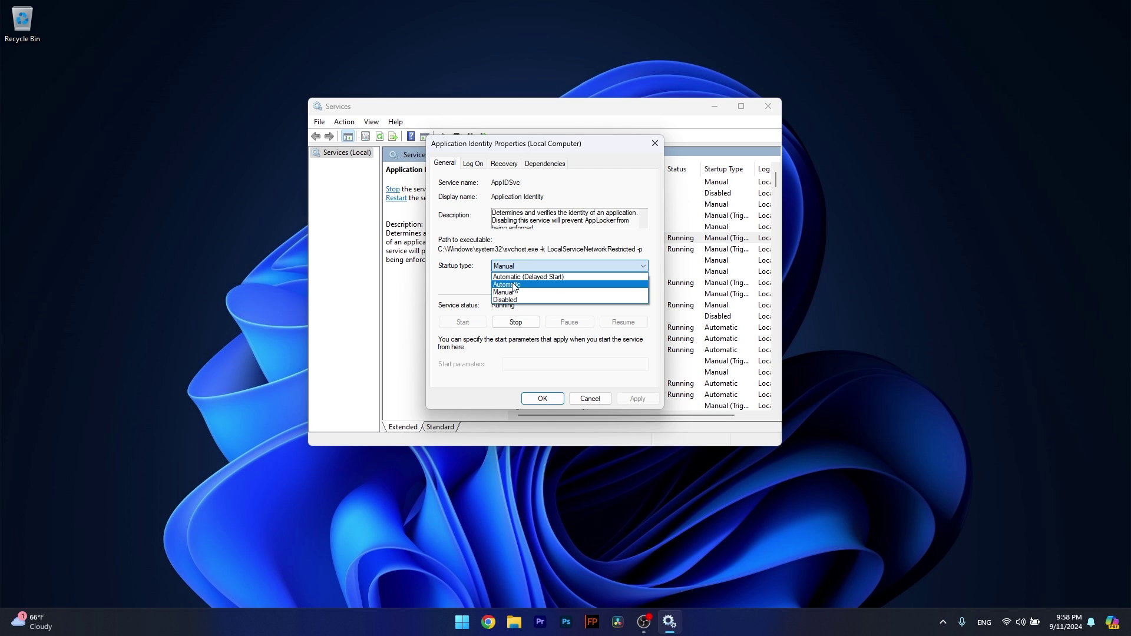
click(504, 292)
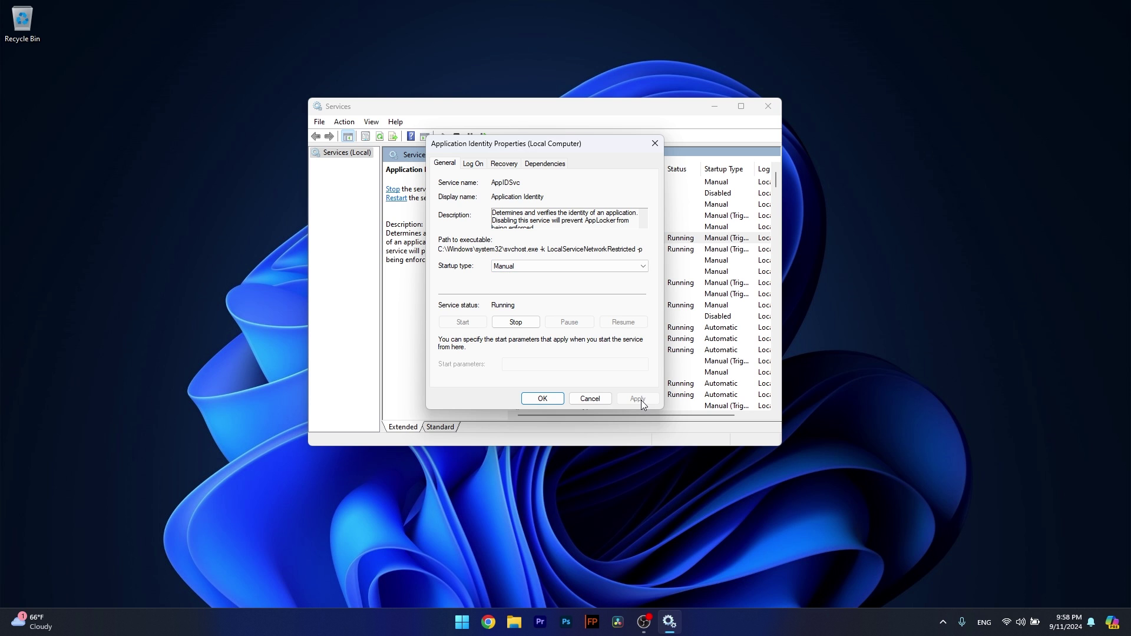
click(542, 398)
click(766, 107)
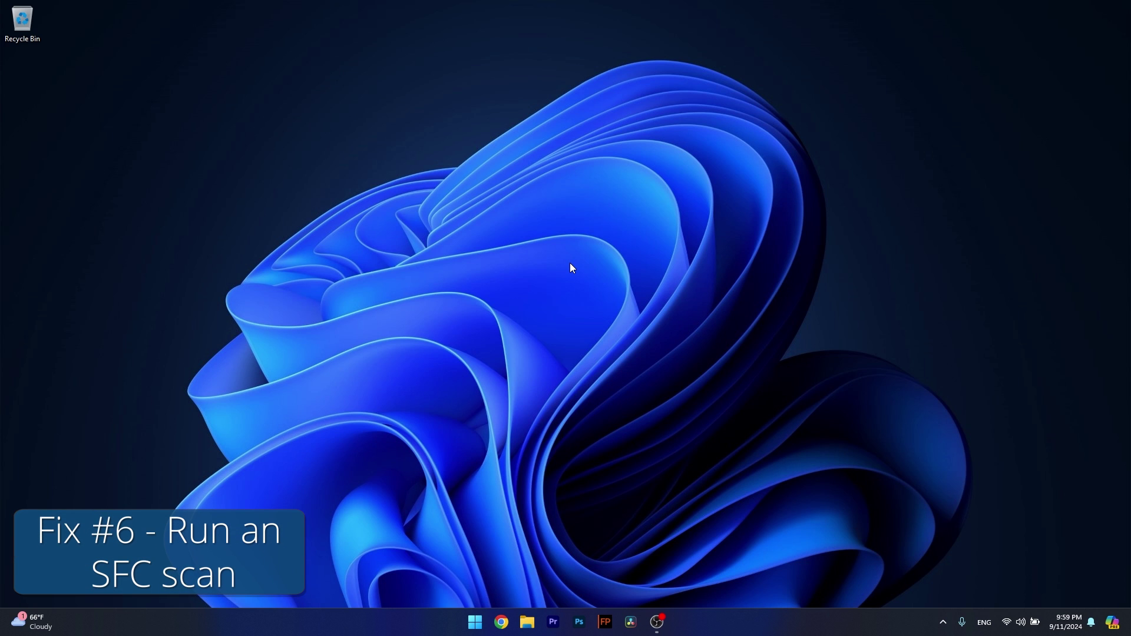
Enter sfc /scannow in an administrator Command Prompt, then close the window
click(475, 621)
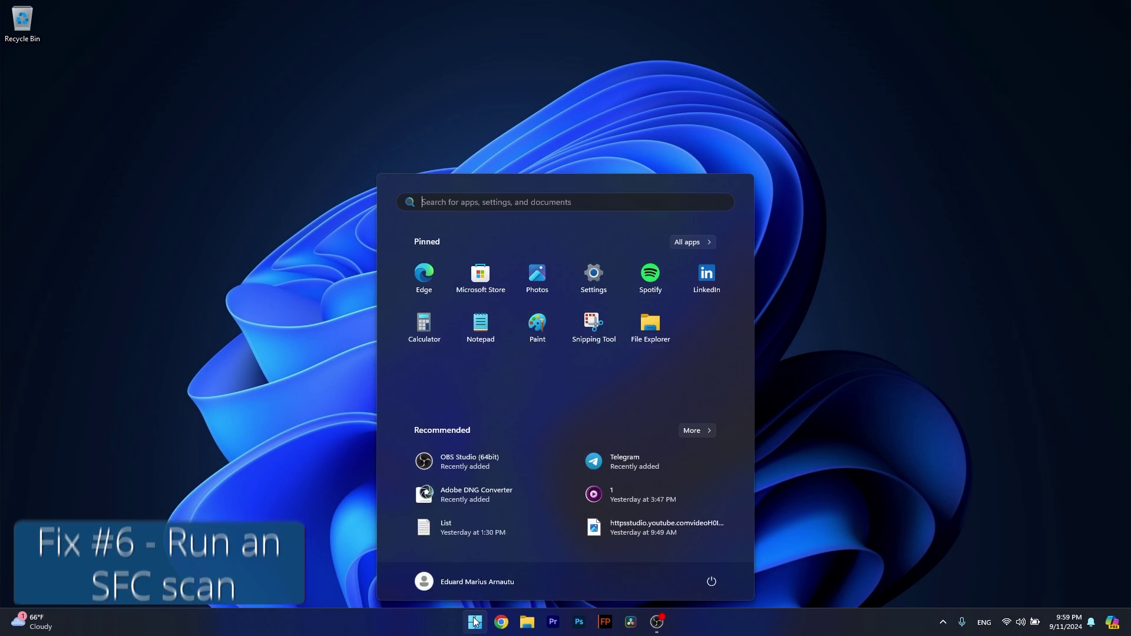
text(cmd)
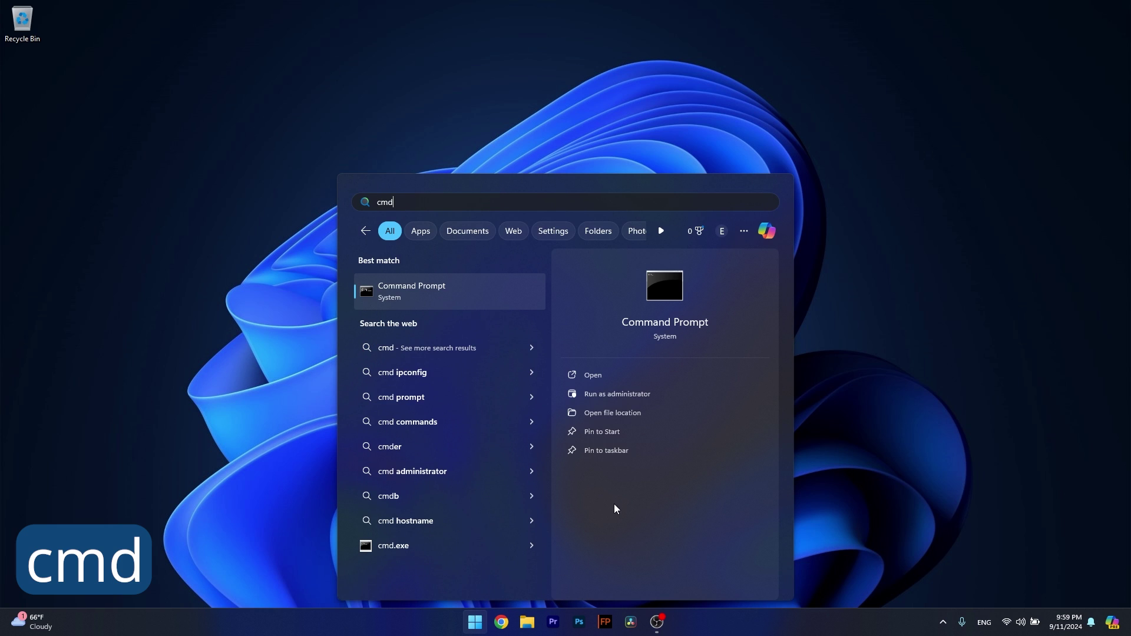
click(649, 394)
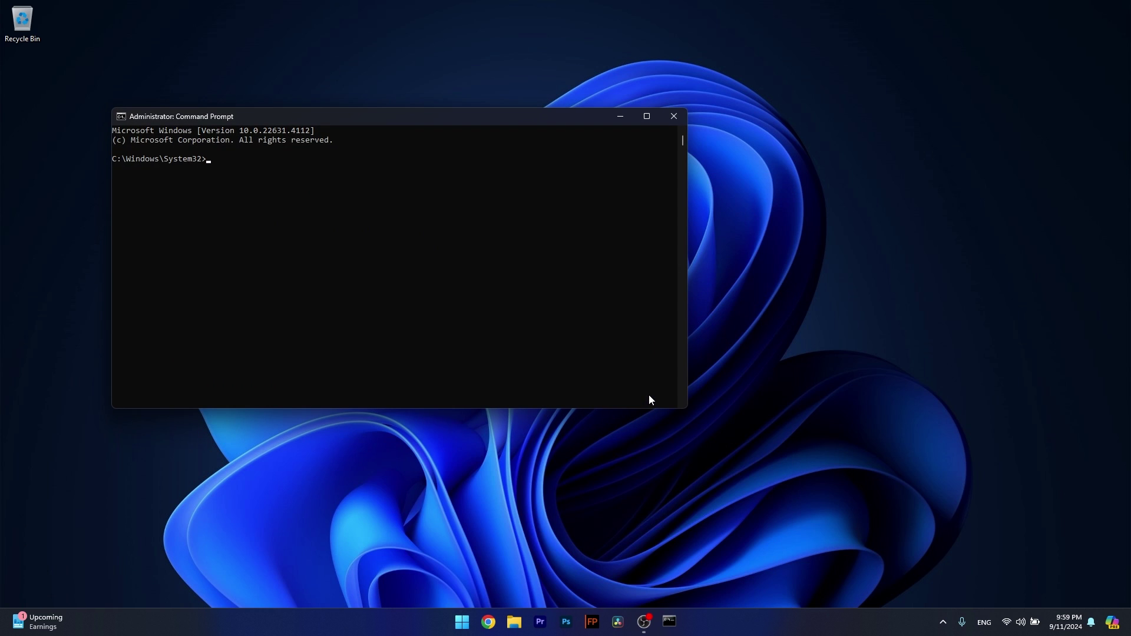
drag(379, 112, 499, 106)
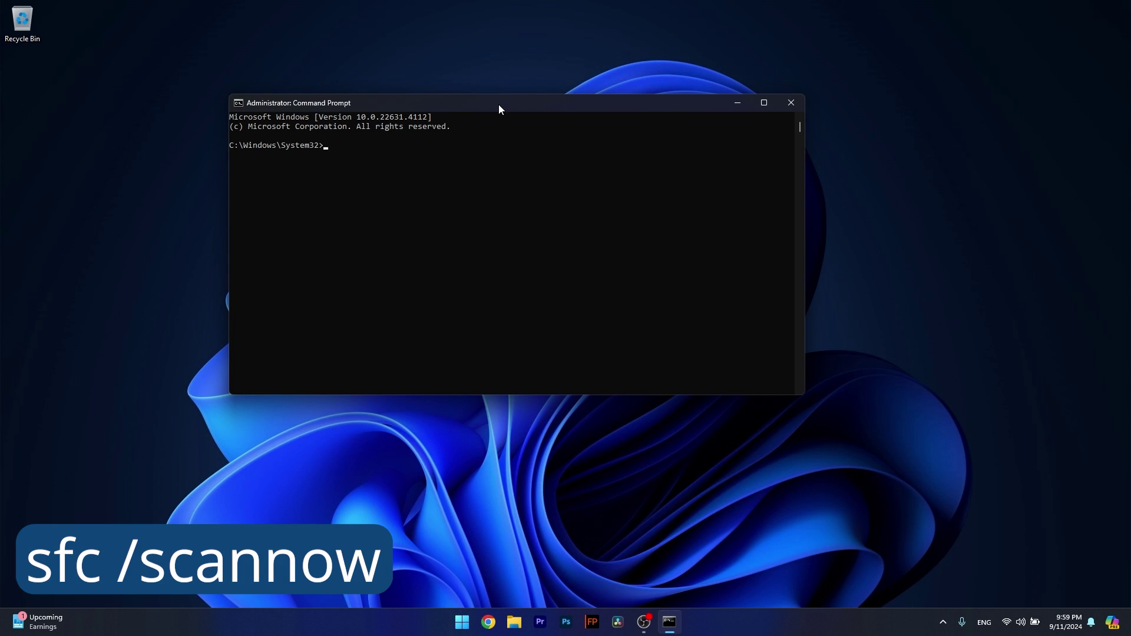
text(sfc /scannow)
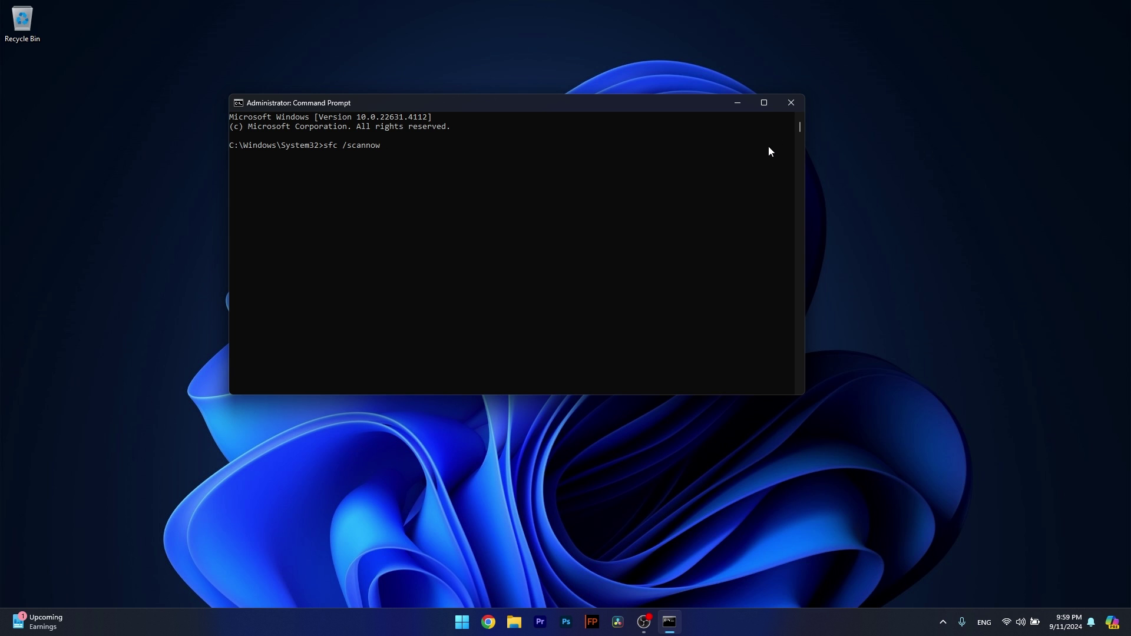
click(793, 101)
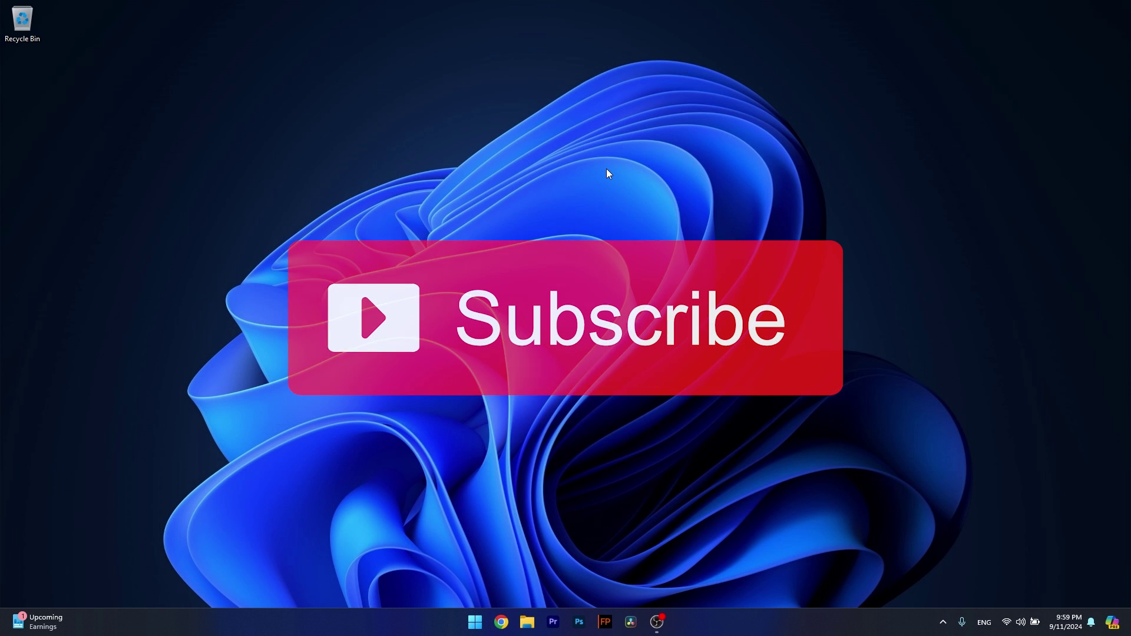